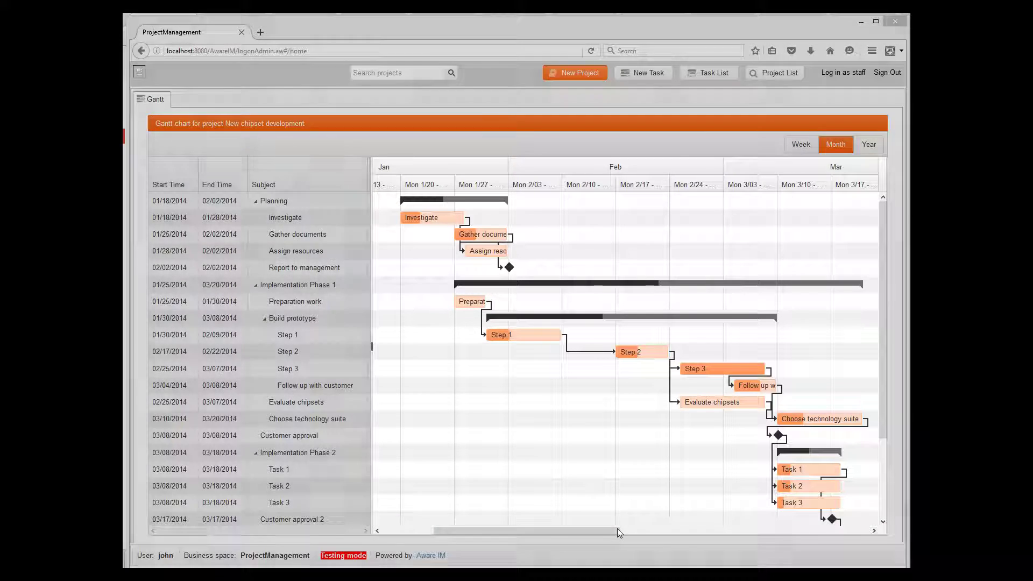
# Step: Look over the Gantt chart of the New chipset development project and toggle its Planning task group
pyautogui.moveTo(618, 530)
pyautogui.mouseDown()
pyautogui.moveTo(673, 536)
pyautogui.moveTo(603, 535)
pyautogui.mouseUp()
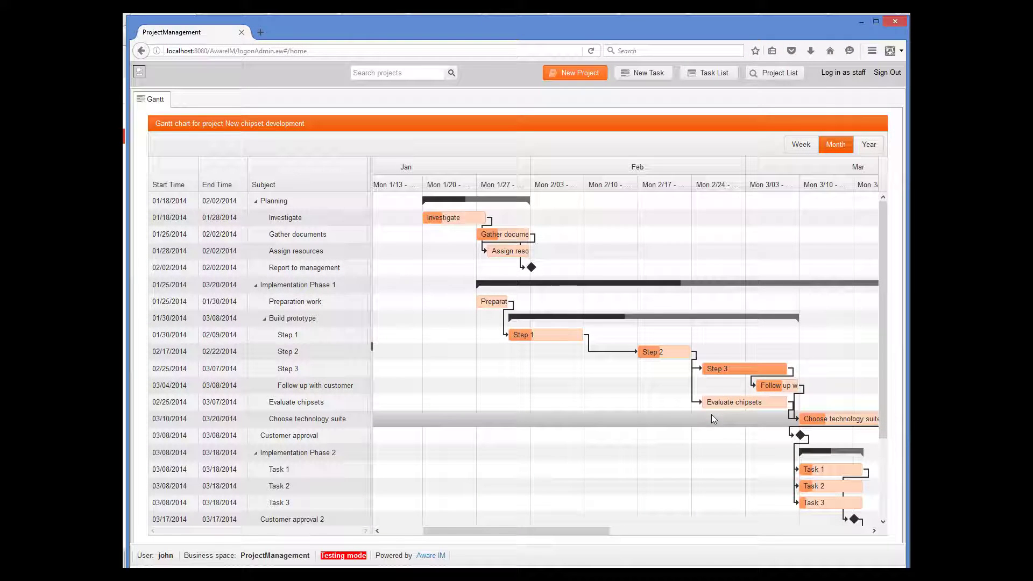
pyautogui.click(255, 202)
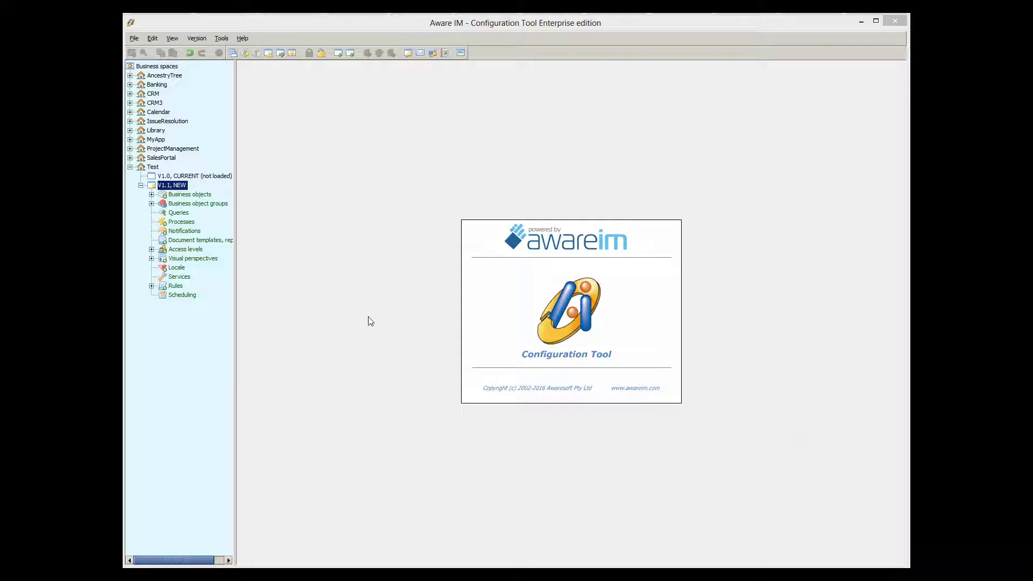
# Step: Try to add a Gantt Task object to the business objects of the Test business space, version 1.1
pyautogui.click(181, 196)
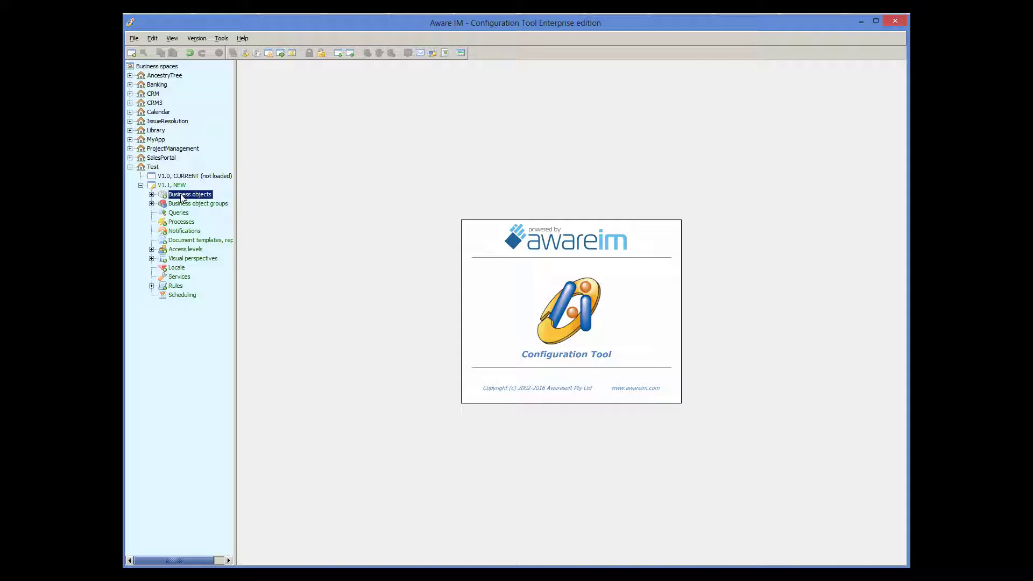
pyautogui.rightClick(181, 198)
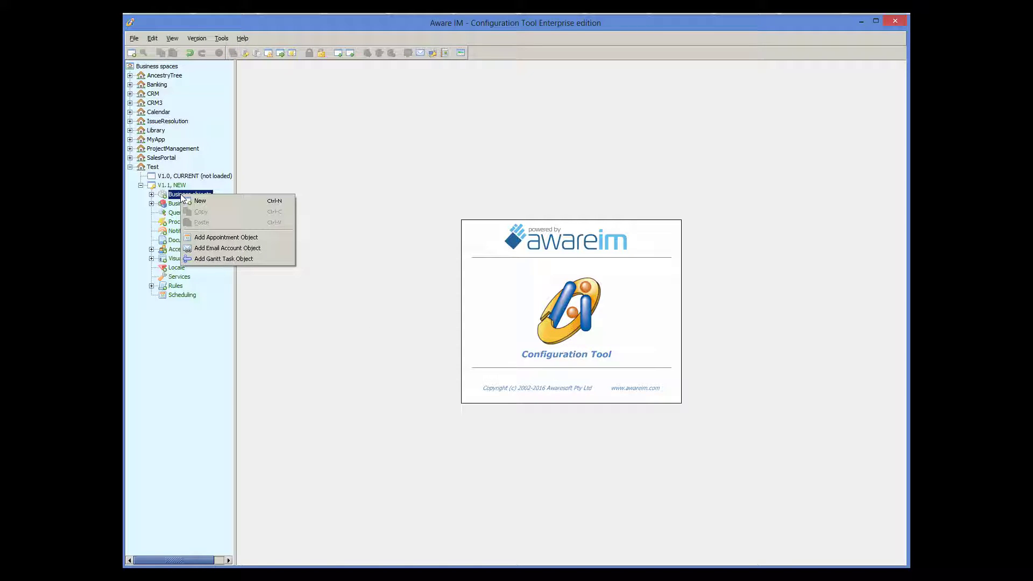
pyautogui.click(225, 260)
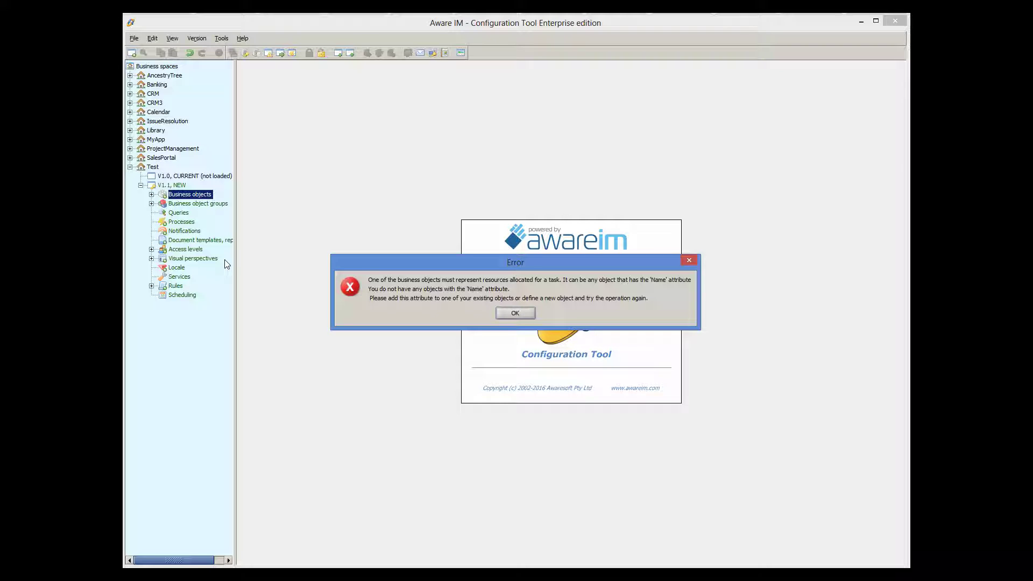
pyautogui.click(516, 314)
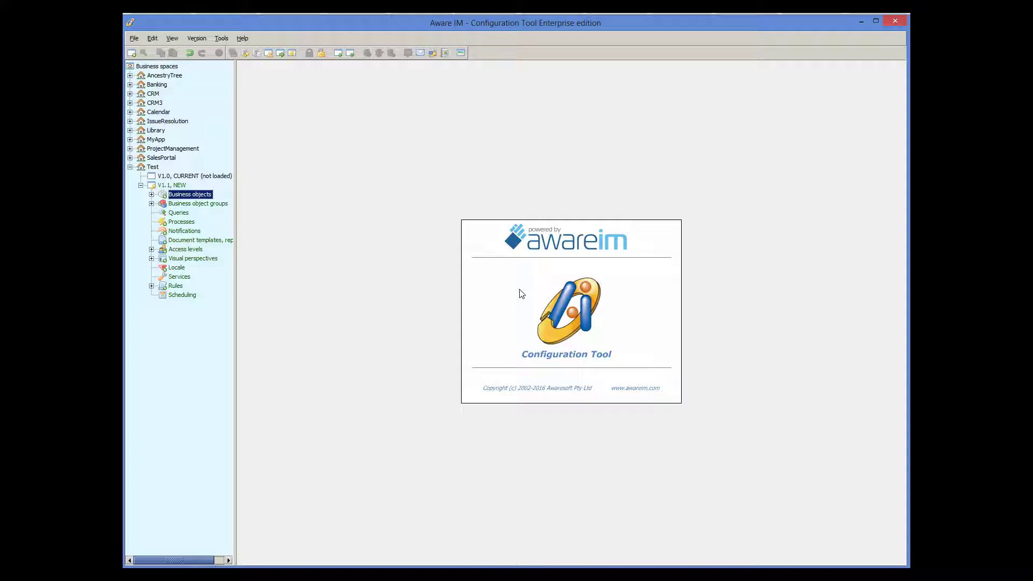
# Step: Add a Plain Text attribute called Name to the RegularUser business object in the Test business space and save the object
pyautogui.click(151, 194)
pyautogui.doubleClick(194, 203)
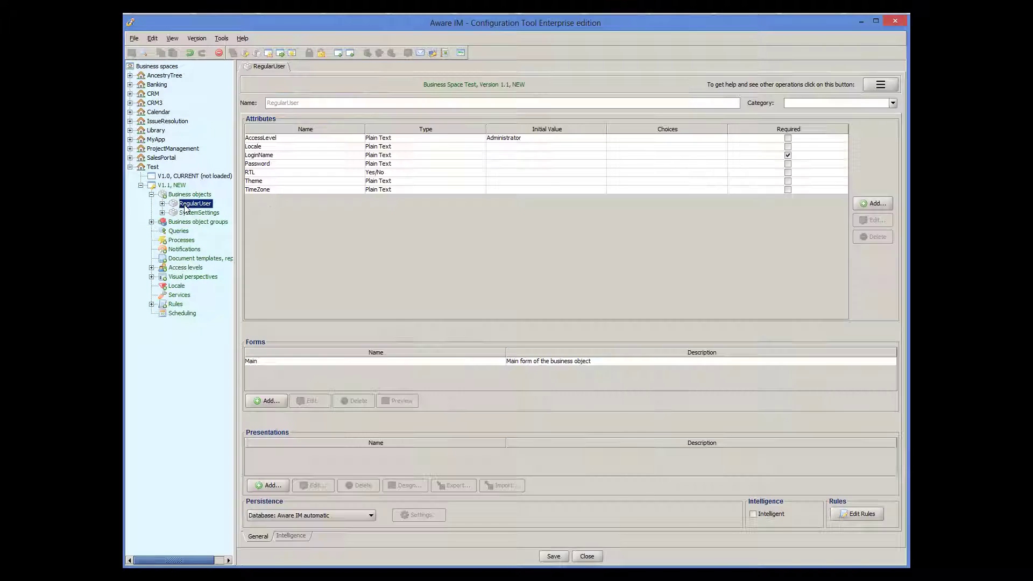
pyautogui.click(876, 203)
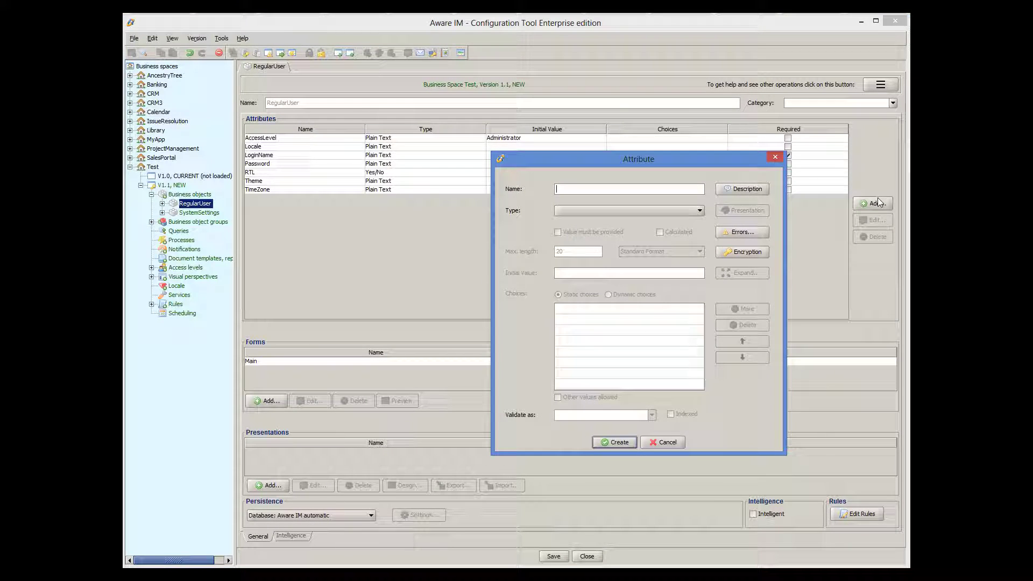
pyautogui.write('Name')
pyautogui.click(571, 213)
pyautogui.click(575, 263)
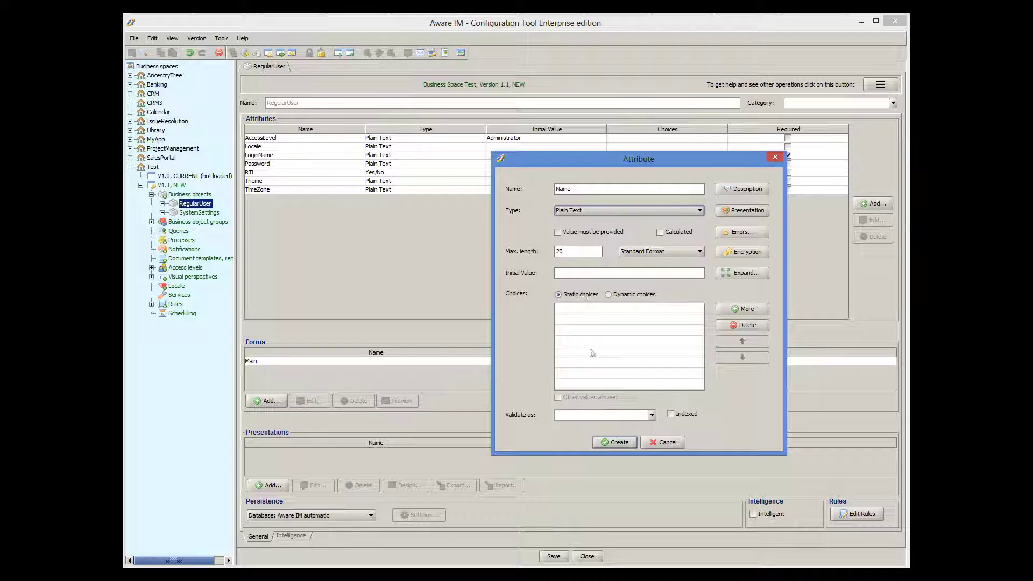
pyautogui.click(617, 445)
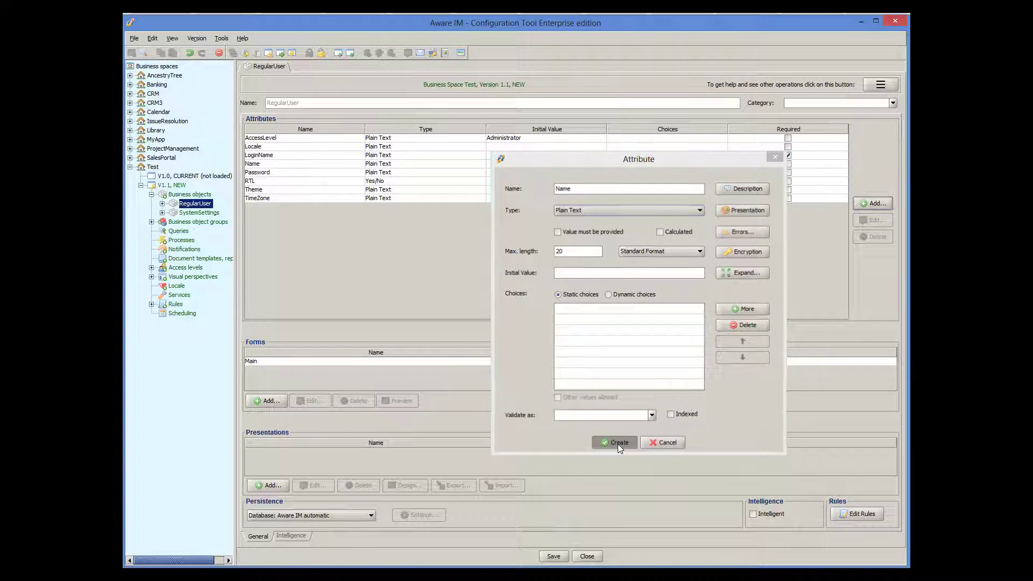
pyautogui.click(543, 557)
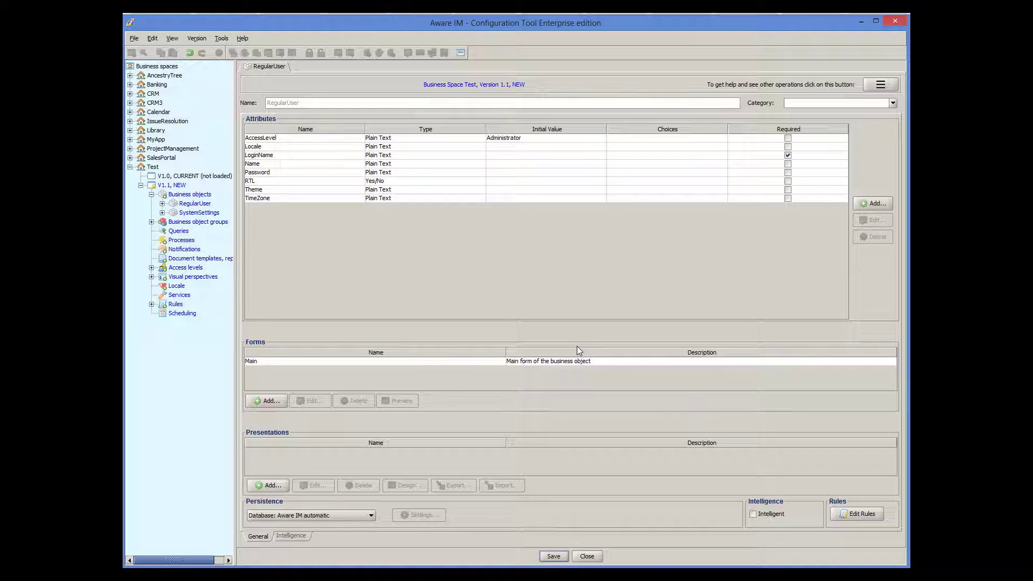
# Step: Add a Gantt Task object to the Test business objects, with RegularUser representing the resources allocated to a task
pyautogui.click(165, 196)
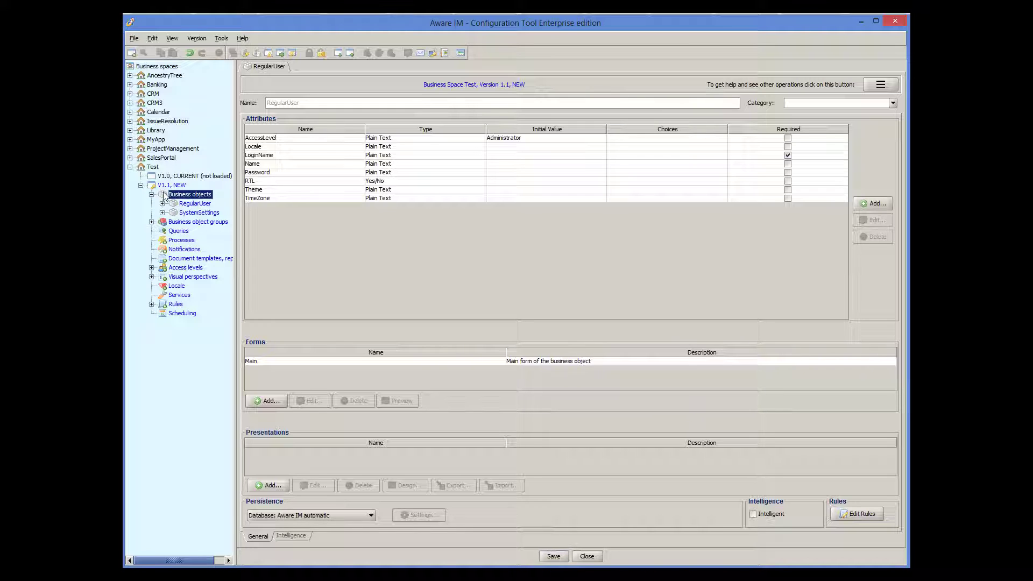
pyautogui.rightClick(165, 196)
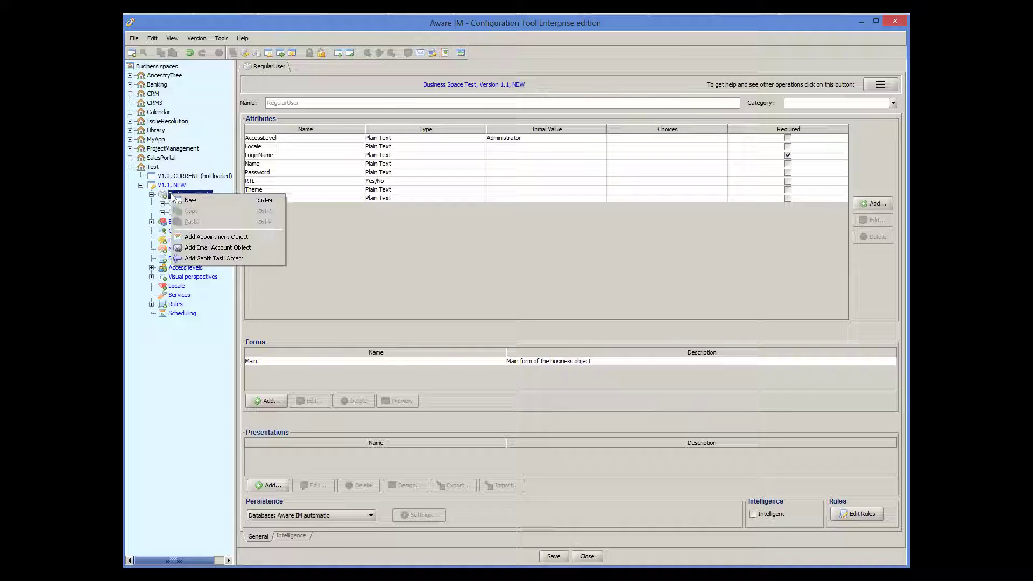
pyautogui.click(197, 259)
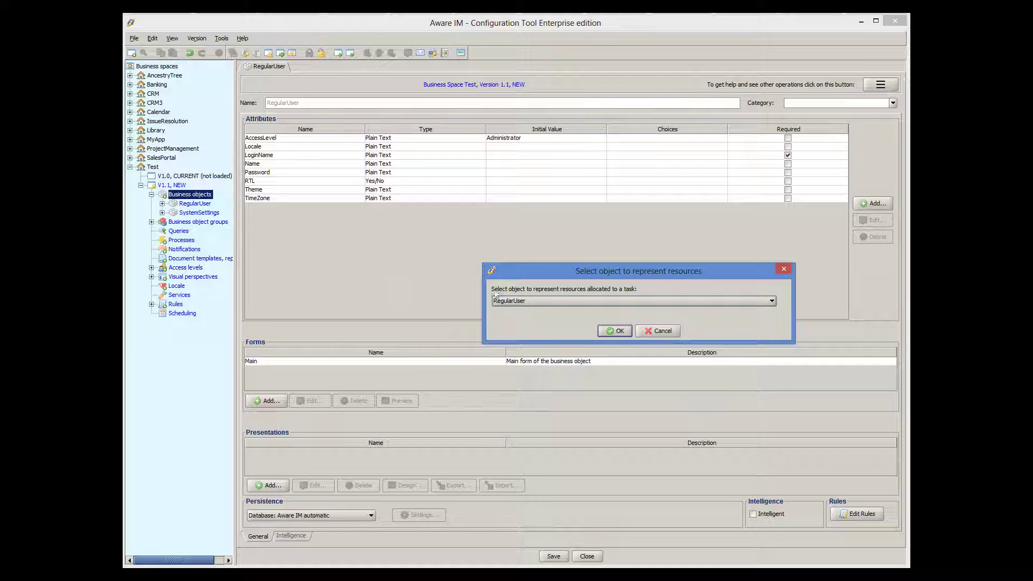
pyautogui.click(616, 330)
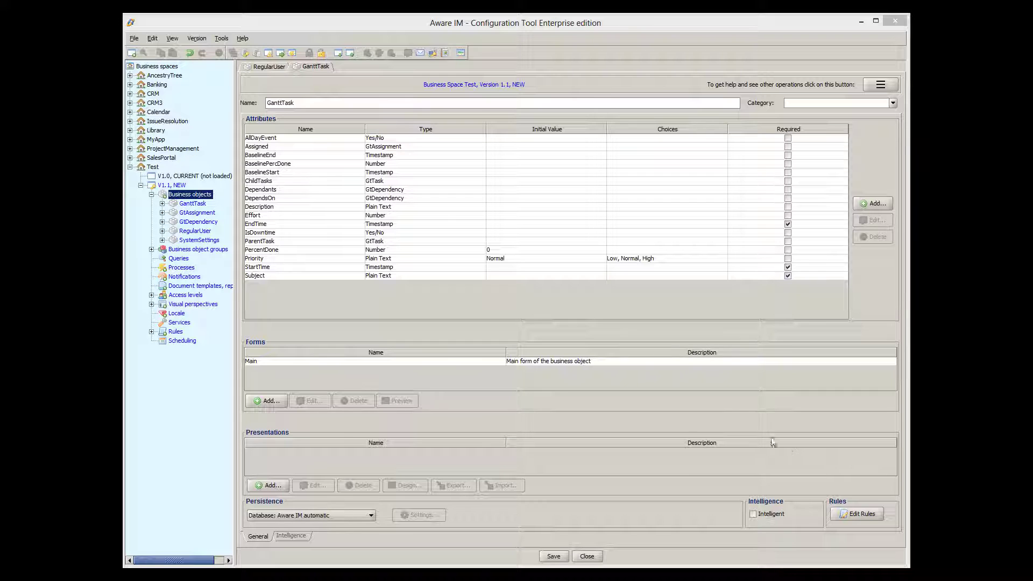
# Step: Expand the Test business object groups and examine the members of the Appointments and GtTask groups
pyautogui.click(151, 249)
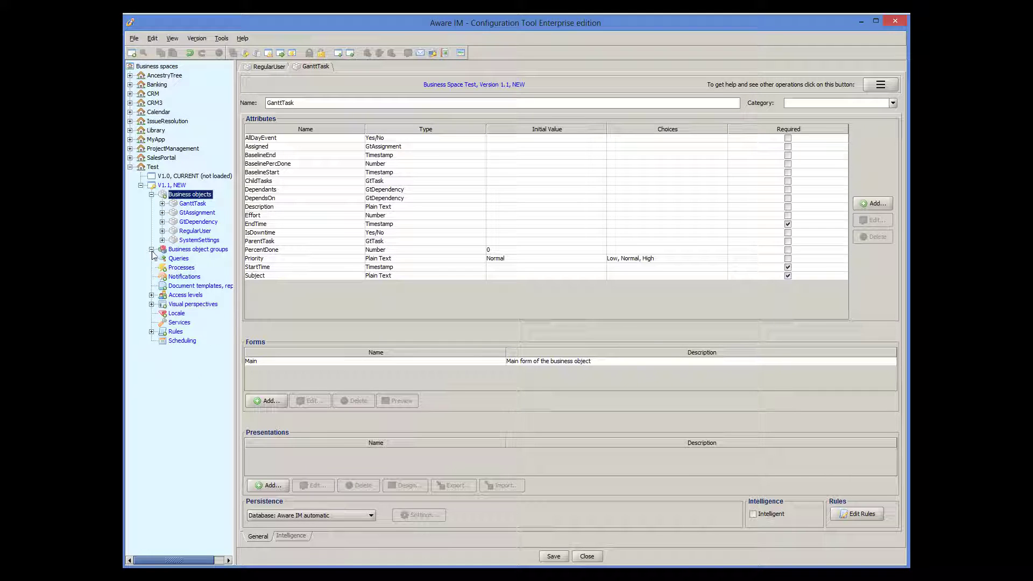
pyautogui.click(151, 249)
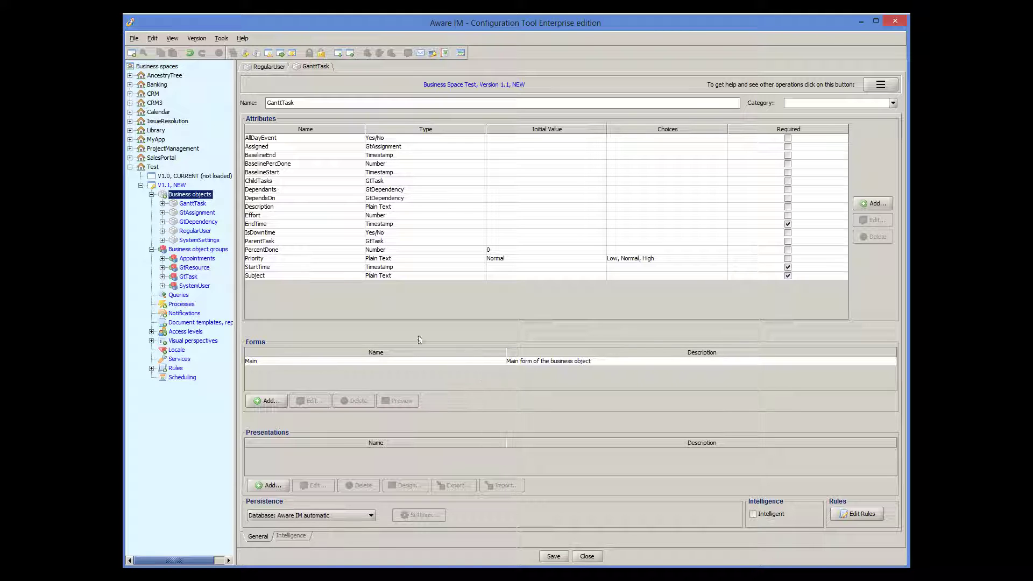
pyautogui.click(199, 258)
pyautogui.doubleClick(199, 259)
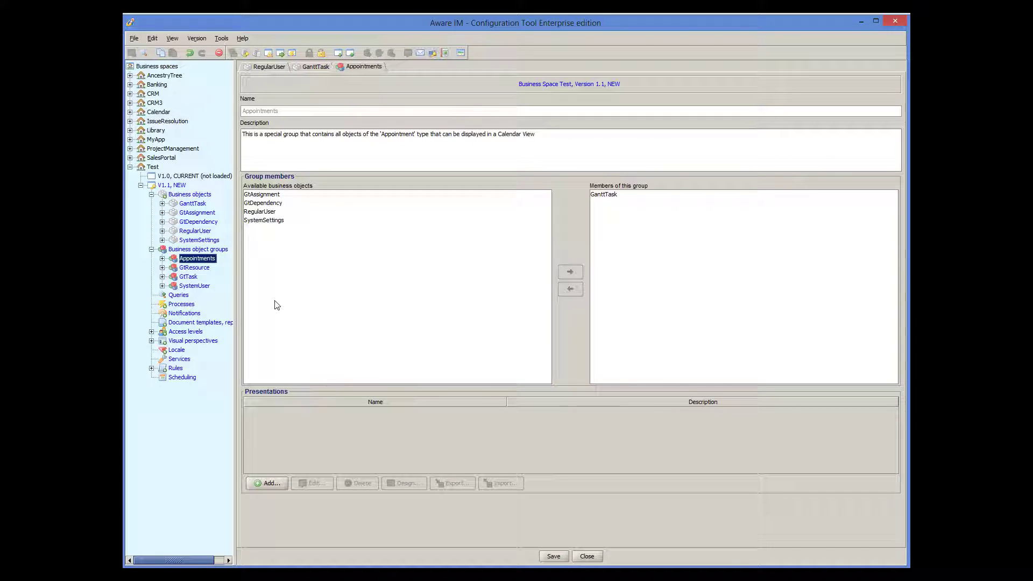
pyautogui.click(193, 277)
pyautogui.doubleClick(193, 277)
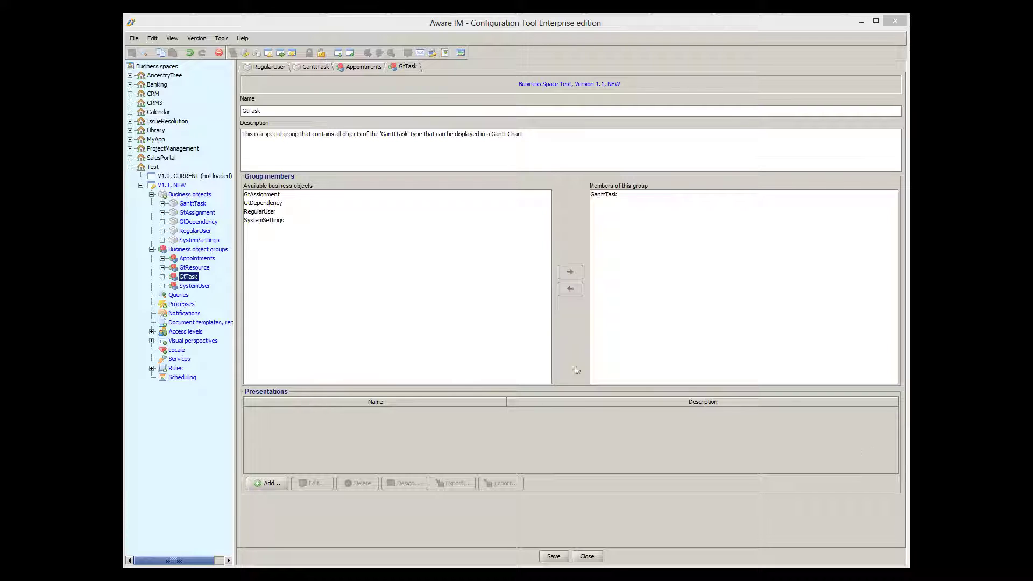
# Step: Inspect the relationship definitions of the ChildTasks and ParentTask attributes in the GanttTask object without changing them
pyautogui.click(315, 67)
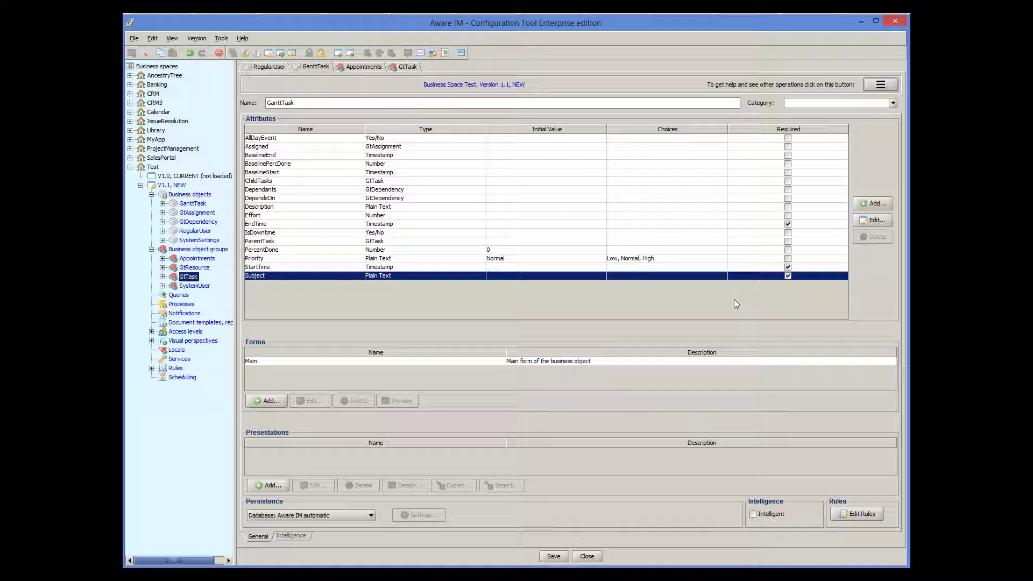
pyautogui.doubleClick(375, 183)
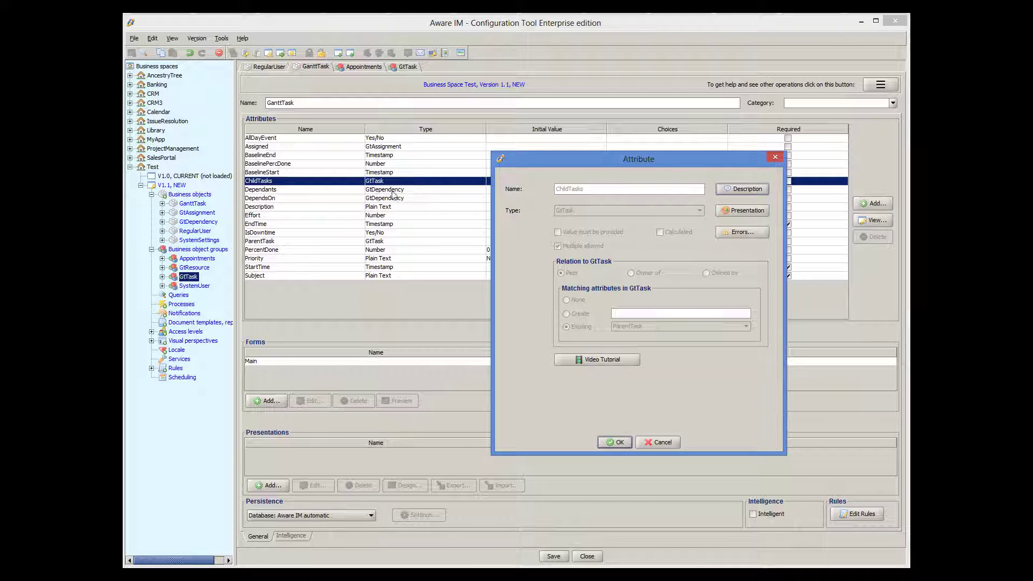
pyautogui.click(660, 442)
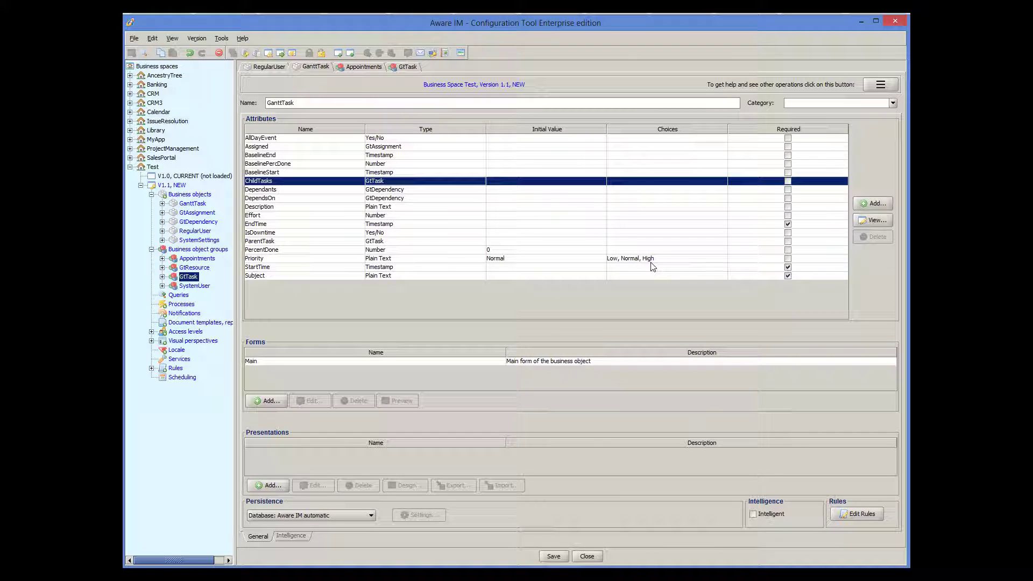
pyautogui.doubleClick(316, 241)
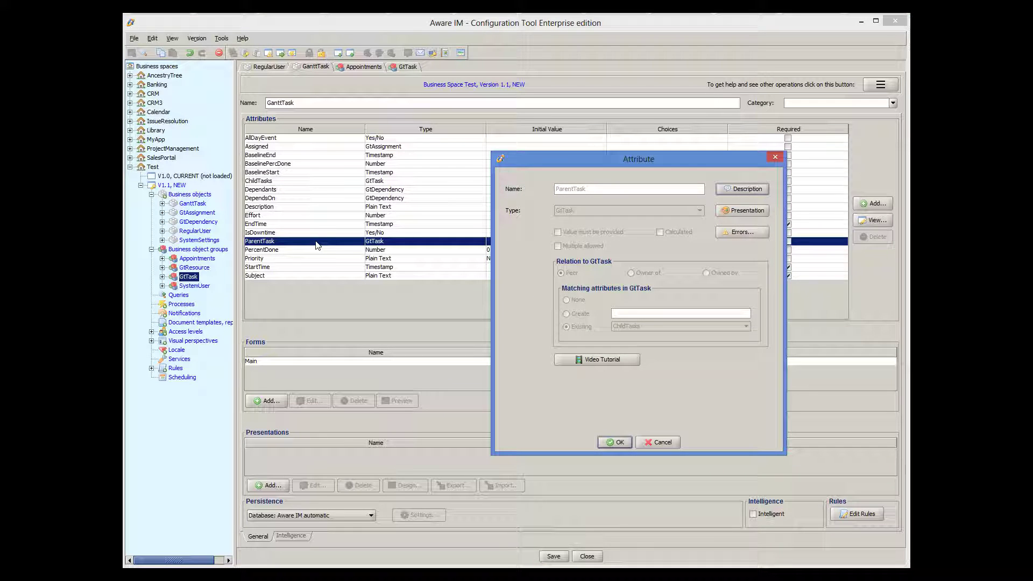
pyautogui.click(676, 443)
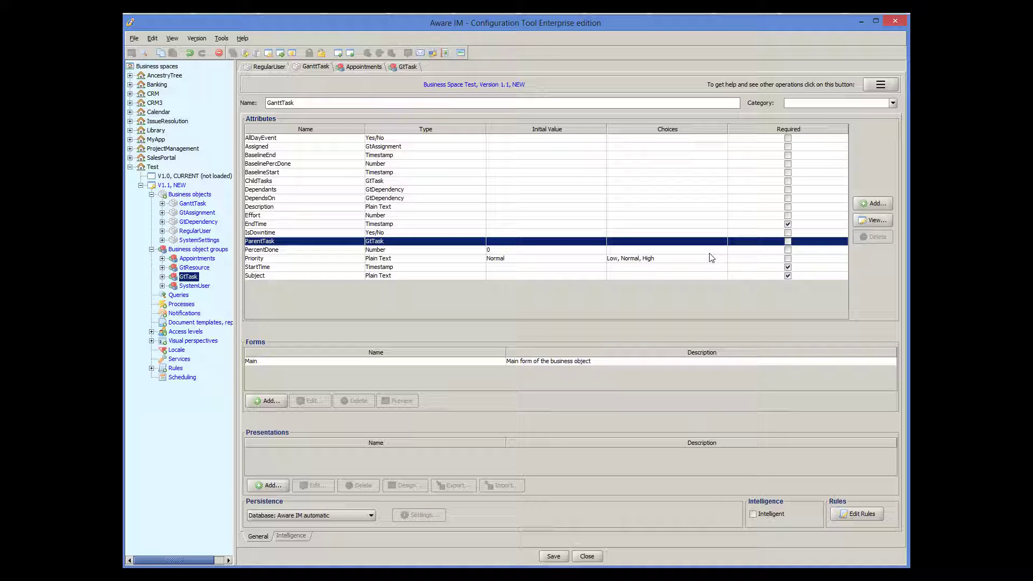
# Step: Inspect the Dependants and DependsOn attributes of GanttTask, and open the GtDependency object to examine its attributes
pyautogui.click(371, 192)
pyautogui.doubleClick(371, 194)
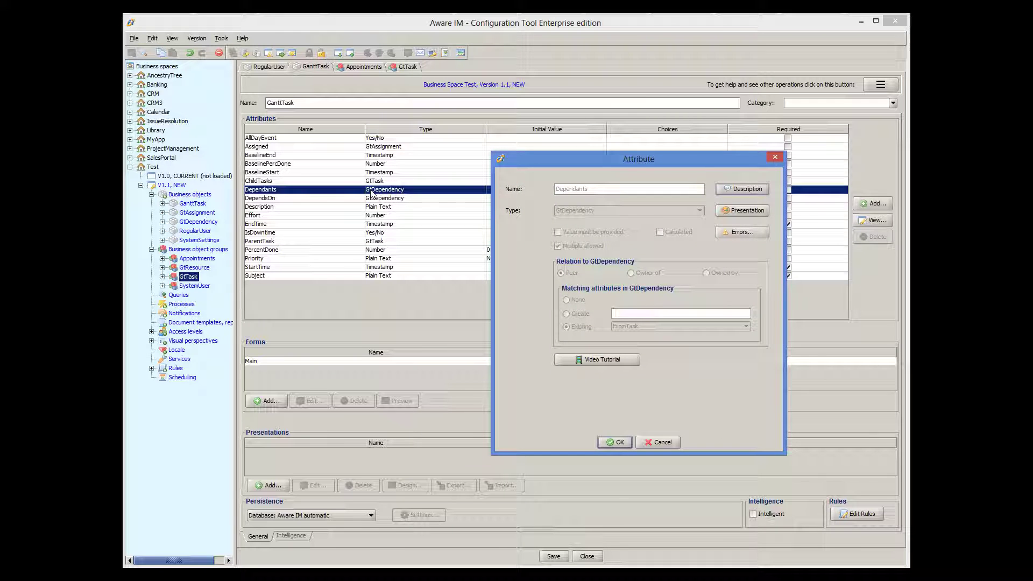
pyautogui.click(661, 442)
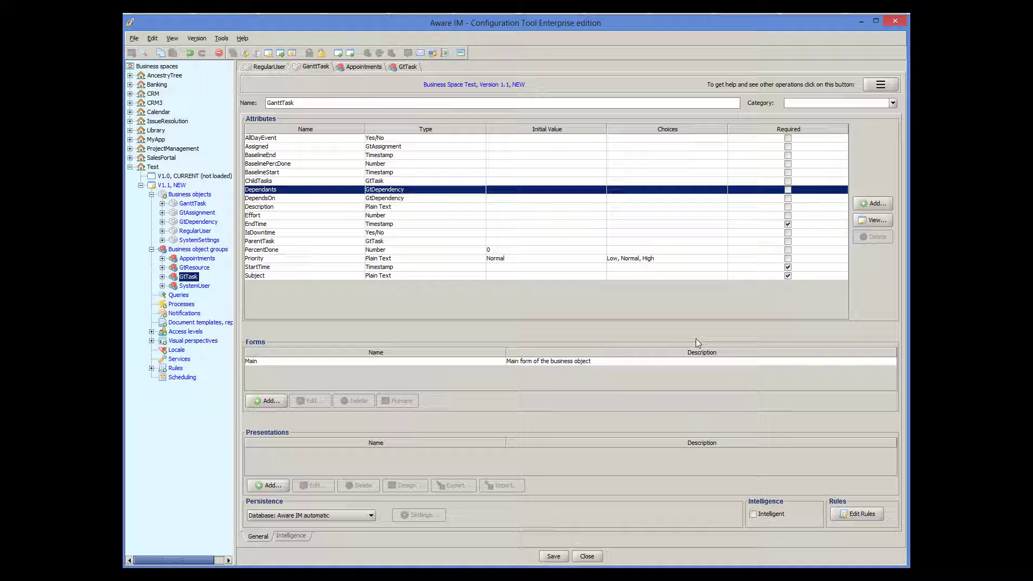
pyautogui.click(385, 199)
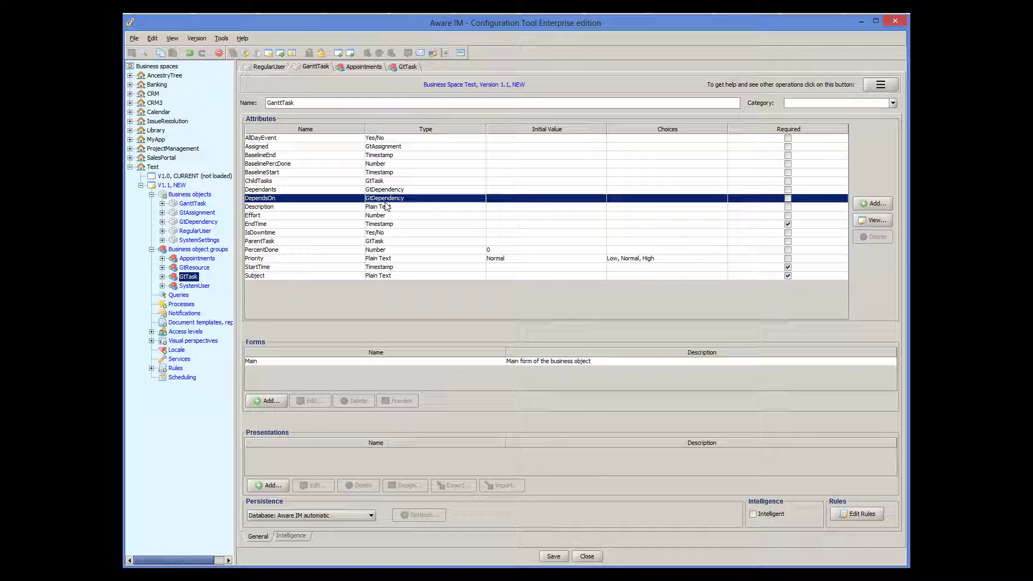
pyautogui.doubleClick(385, 200)
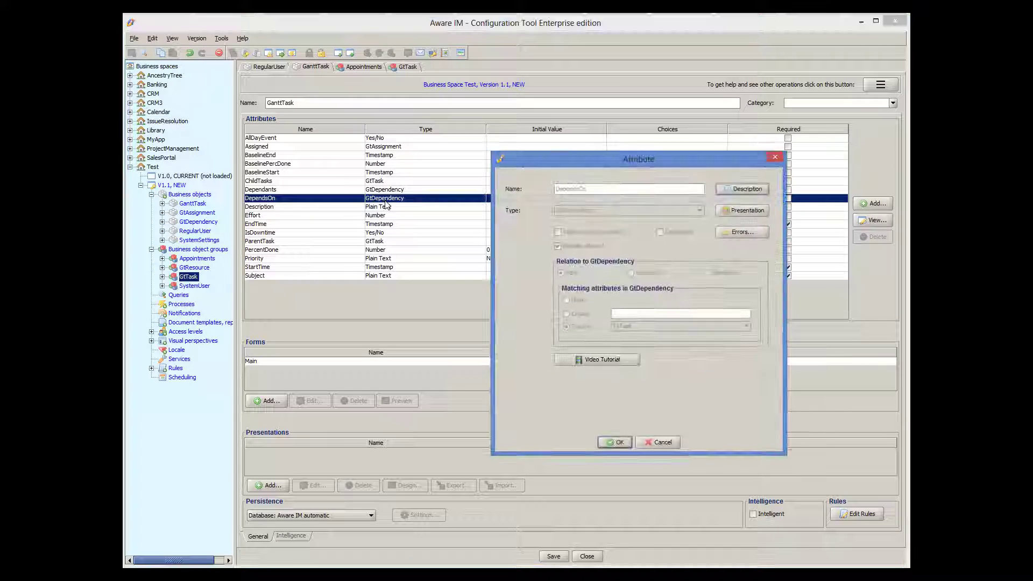
pyautogui.click(662, 443)
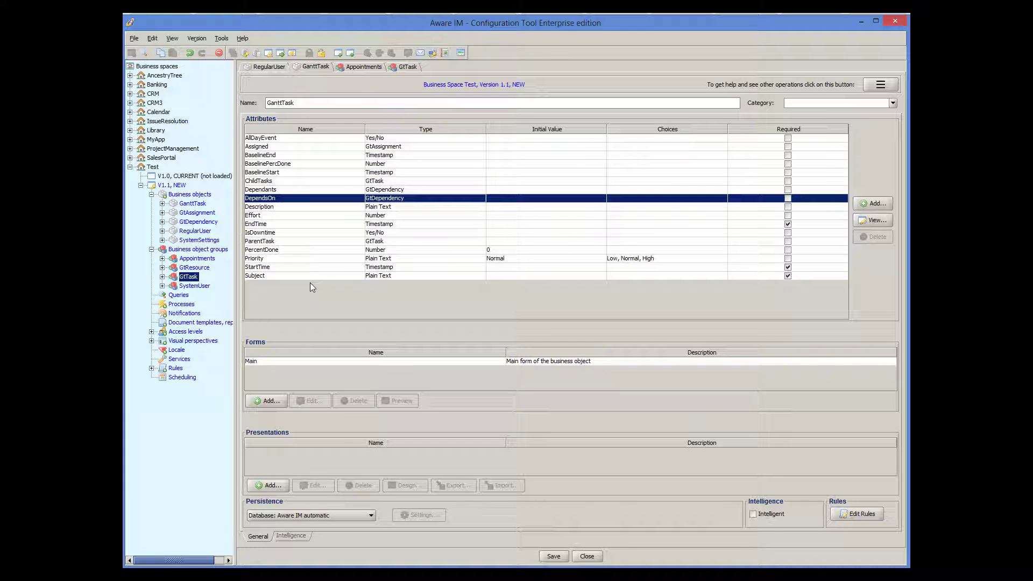
pyautogui.doubleClick(201, 221)
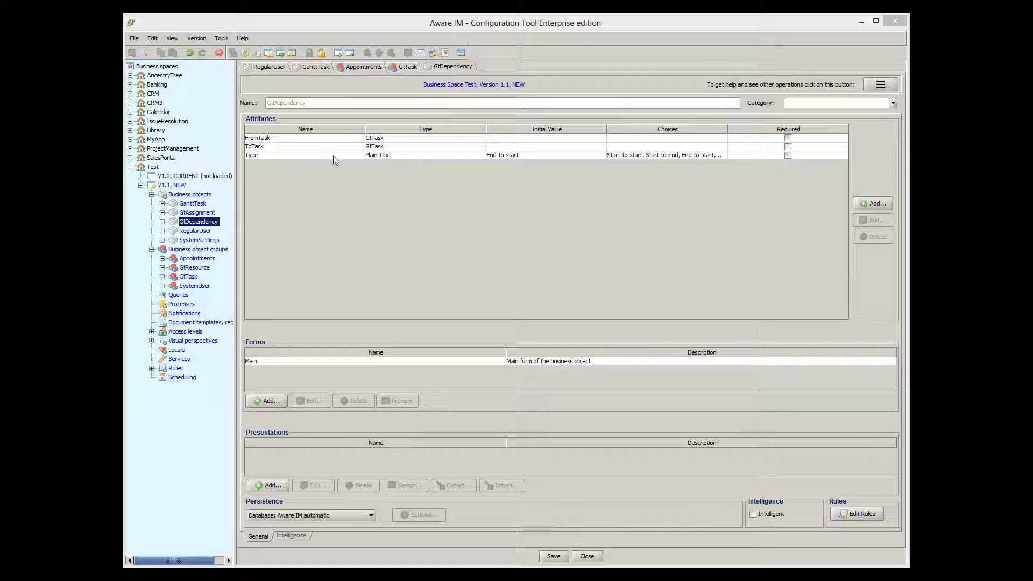
# Step: Open the CreateDependency1 process in the ProjectManagement business space and view its Create dependency rule in textual form
pyautogui.click(131, 149)
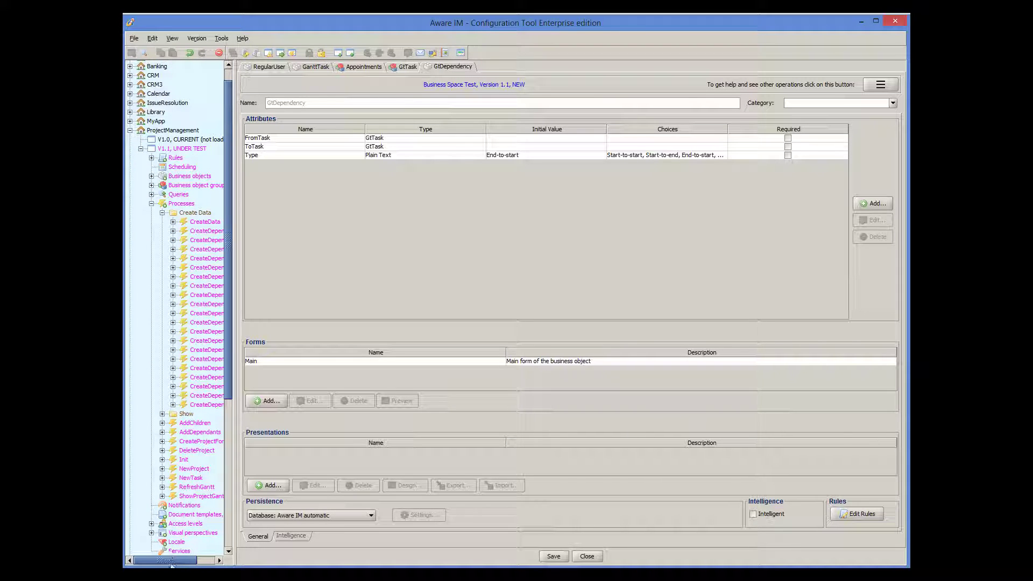
pyautogui.moveTo(172, 563); pyautogui.dragTo(190, 564)
pyautogui.doubleClick(180, 231)
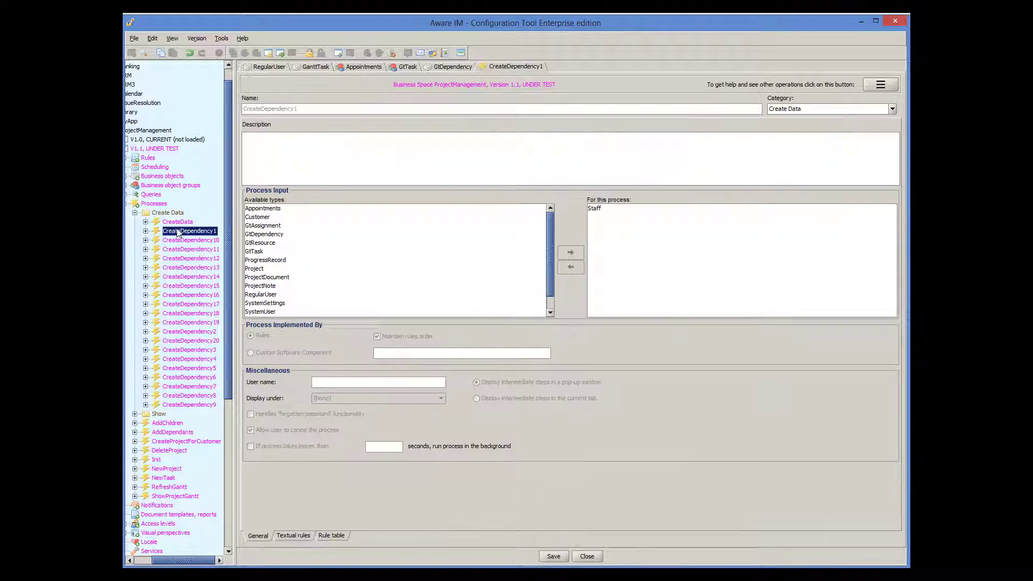
pyautogui.click(293, 535)
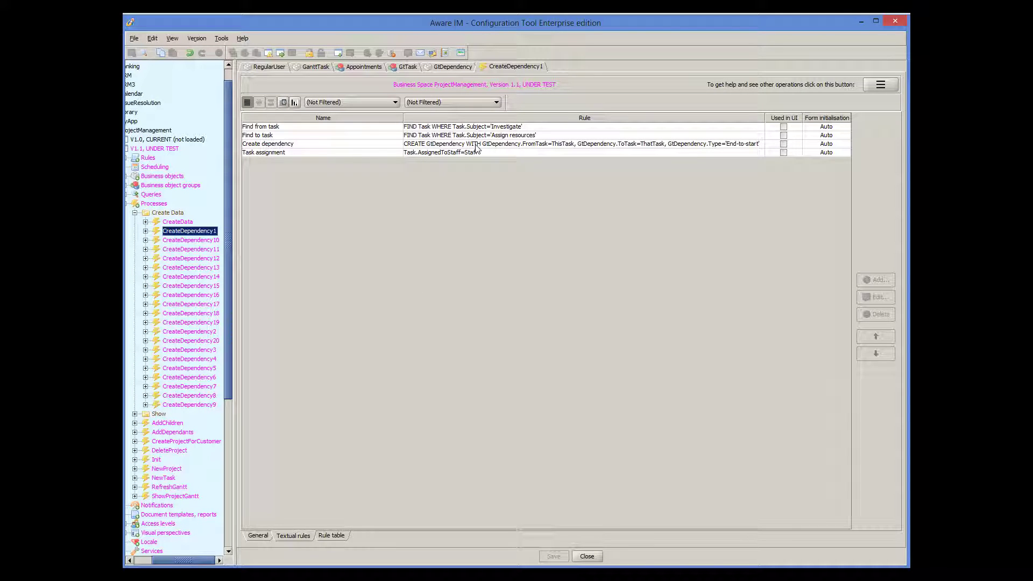
pyautogui.doubleClick(475, 144)
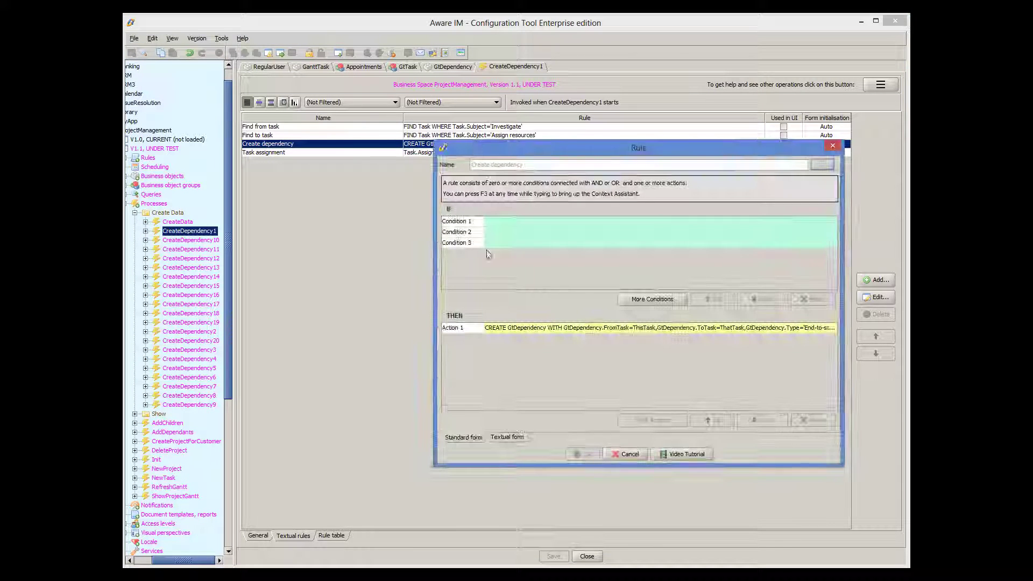
pyautogui.click(507, 436)
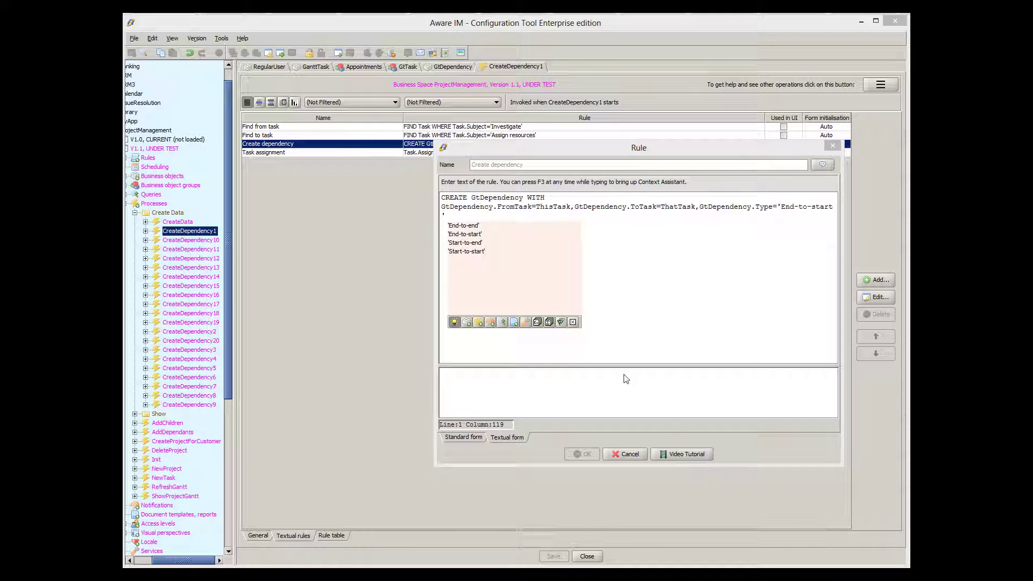
# Step: Dismiss the dependency type suggestions and close the Create dependency rule without changing it
pyautogui.click(573, 321)
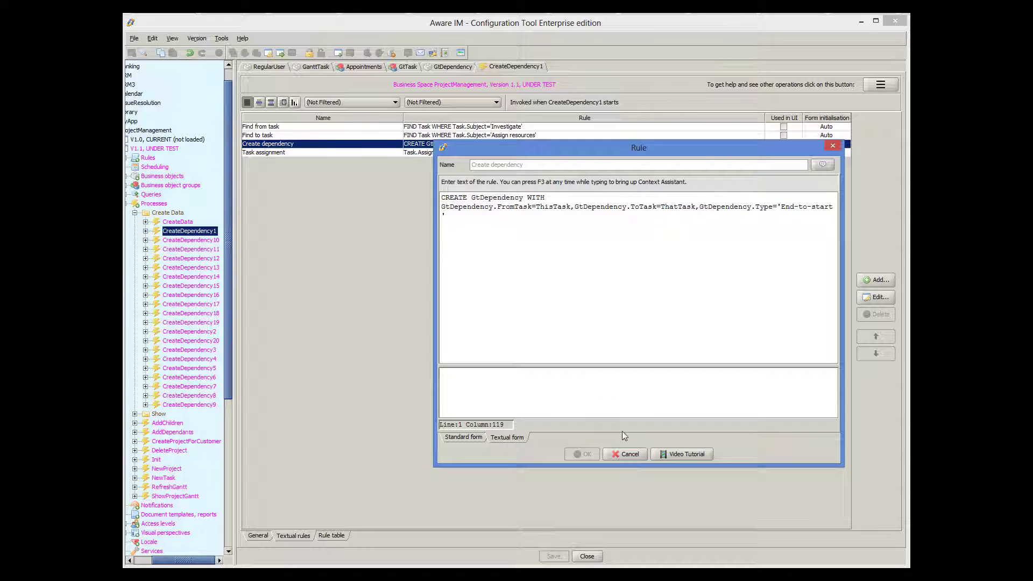
pyautogui.click(629, 454)
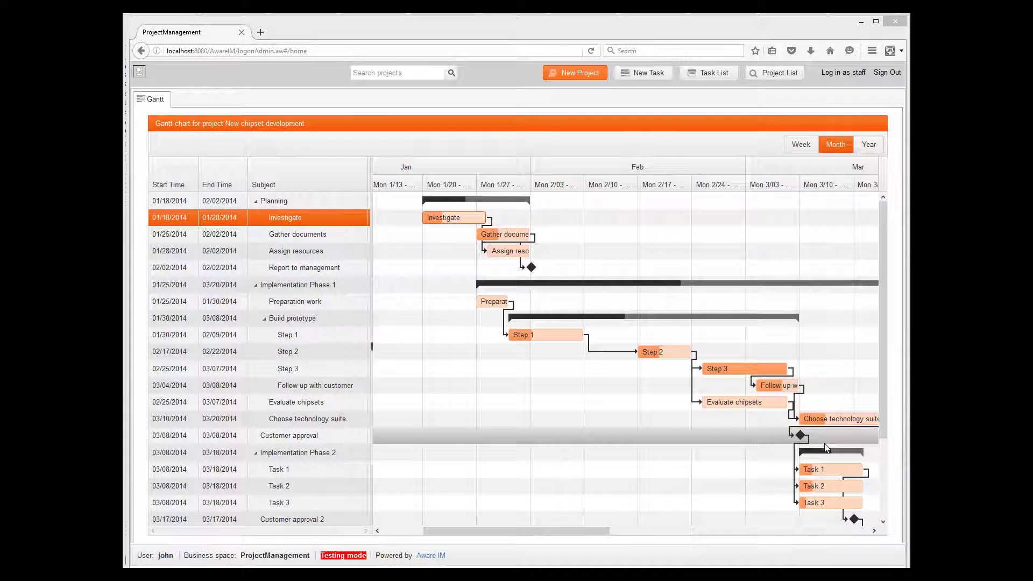
# Step: In the browser's ProjectManagement Gantt chart, open the Investigate task, view the task selection for adding children, and close it without changes
pyautogui.click(451, 217)
pyautogui.doubleClick(450, 216)
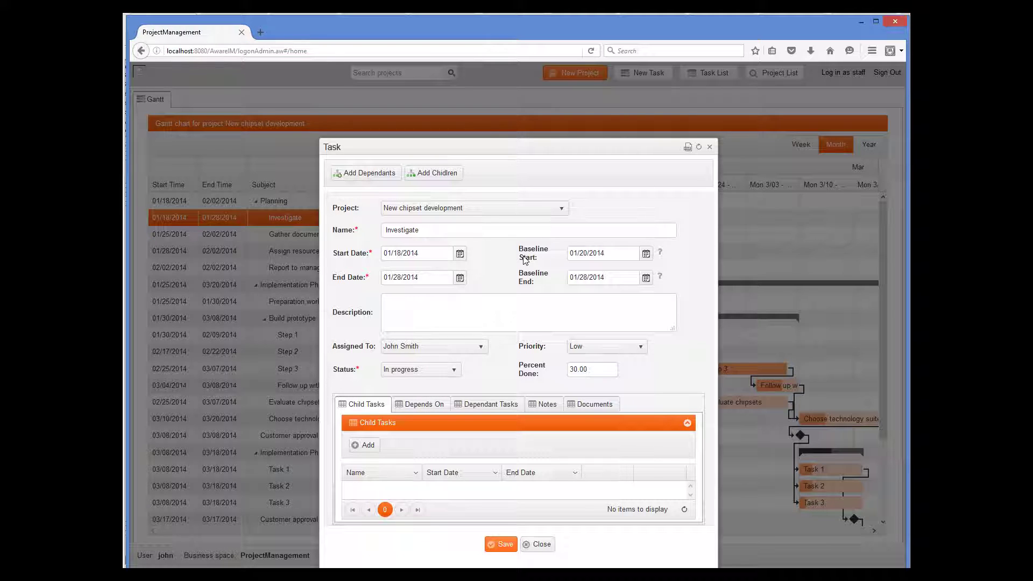
pyautogui.click(441, 174)
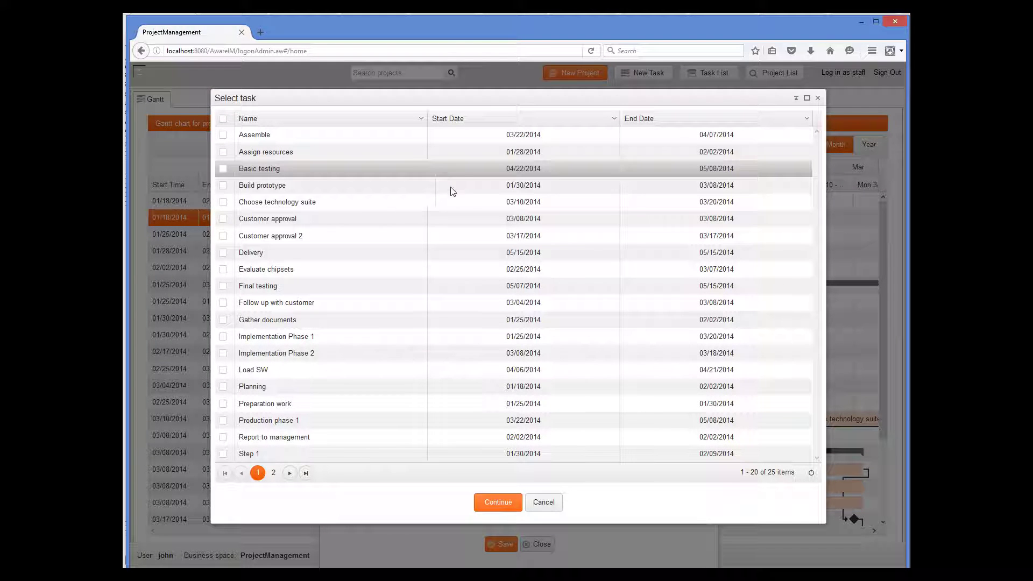
pyautogui.click(555, 502)
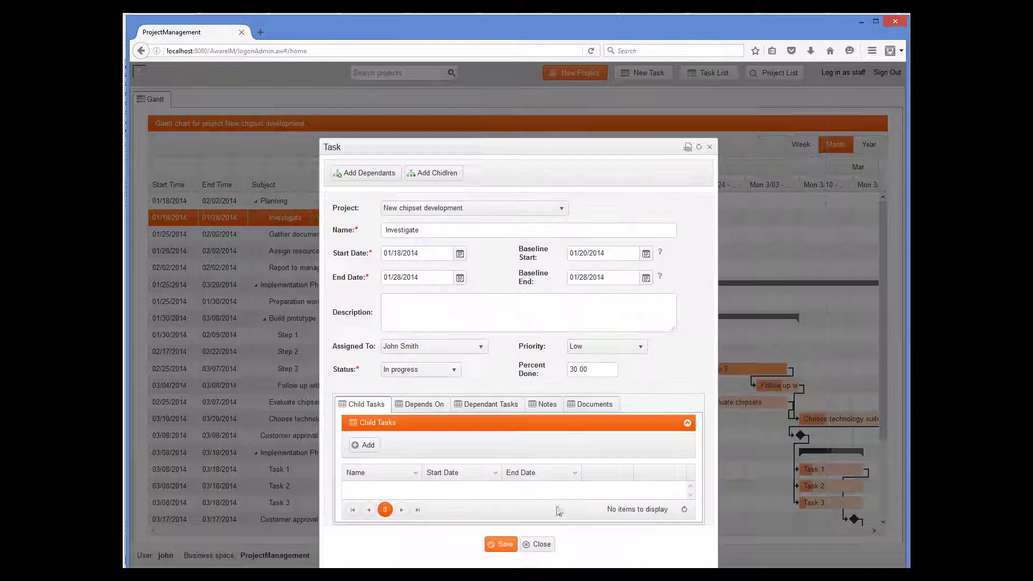
pyautogui.click(537, 544)
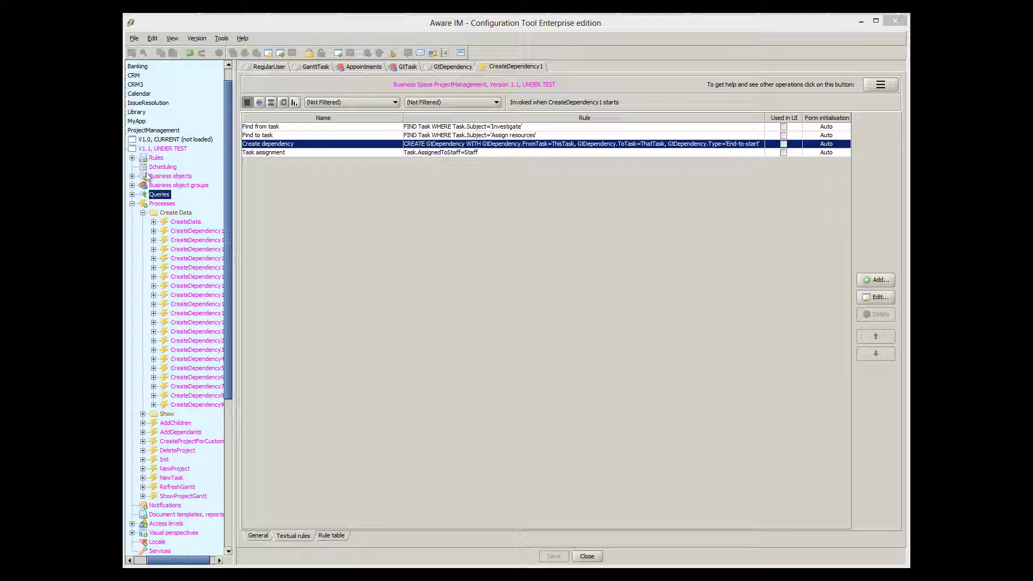
# Step: Open the "Gantt - for current project" query and inspect its Gantt display settings, including the tooltip template
pyautogui.click(132, 195)
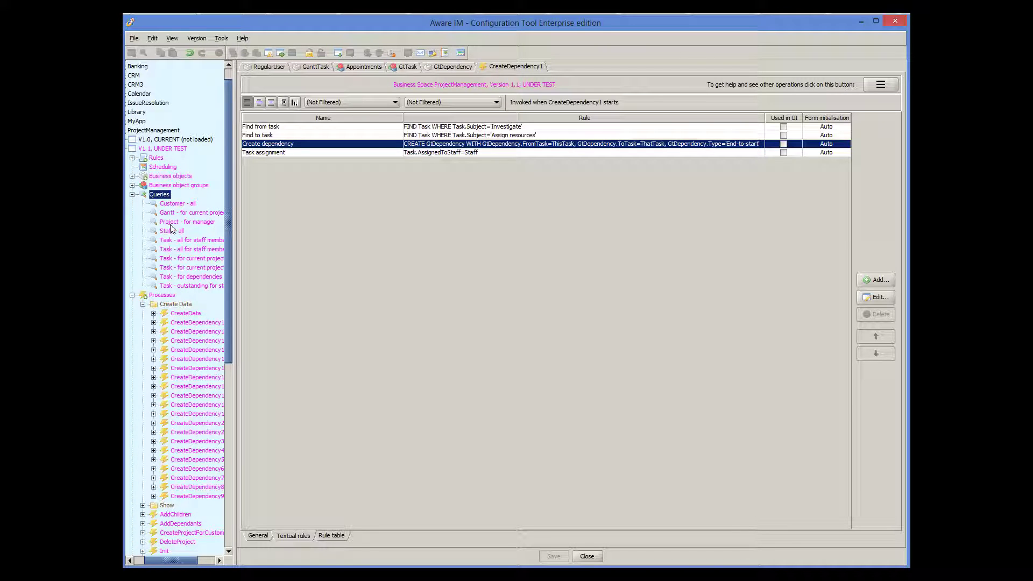
pyautogui.doubleClick(183, 214)
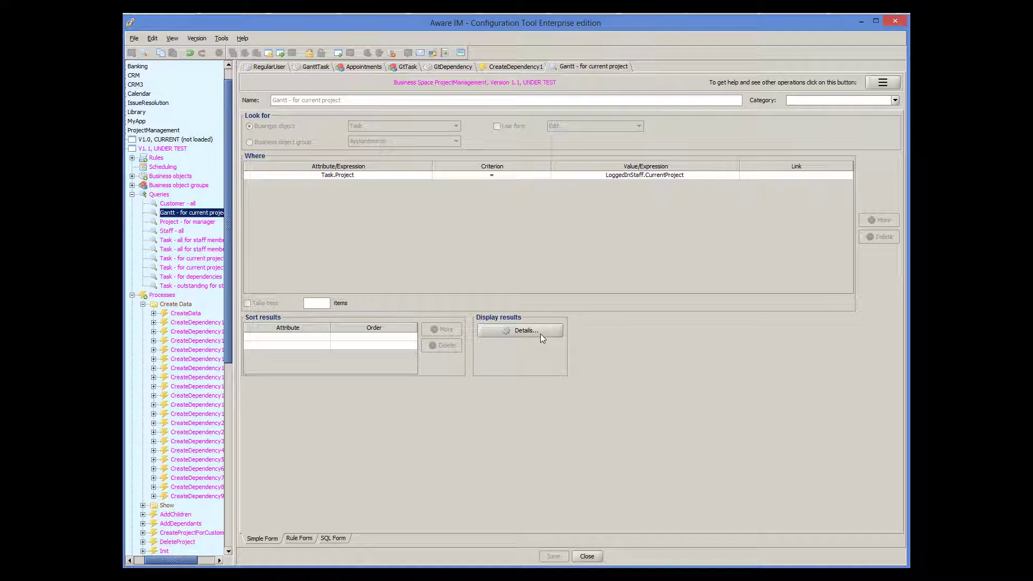
pyautogui.click(540, 334)
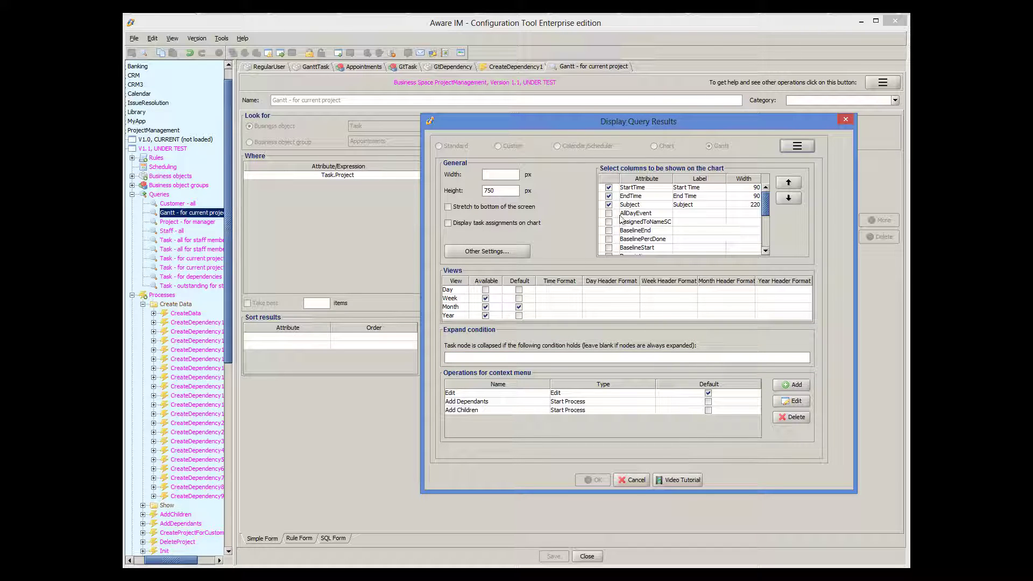
pyautogui.click(516, 255)
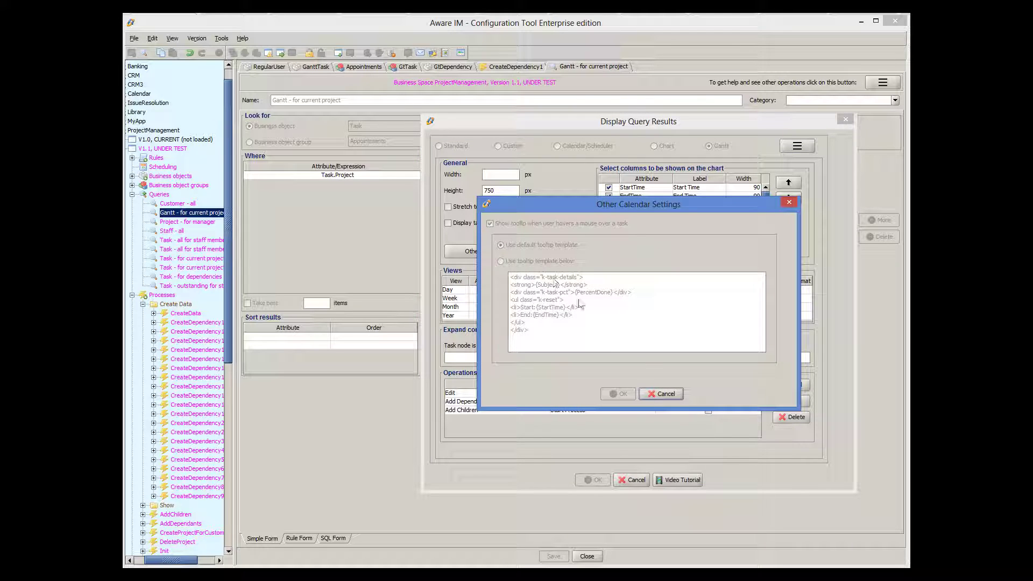
pyautogui.click(665, 394)
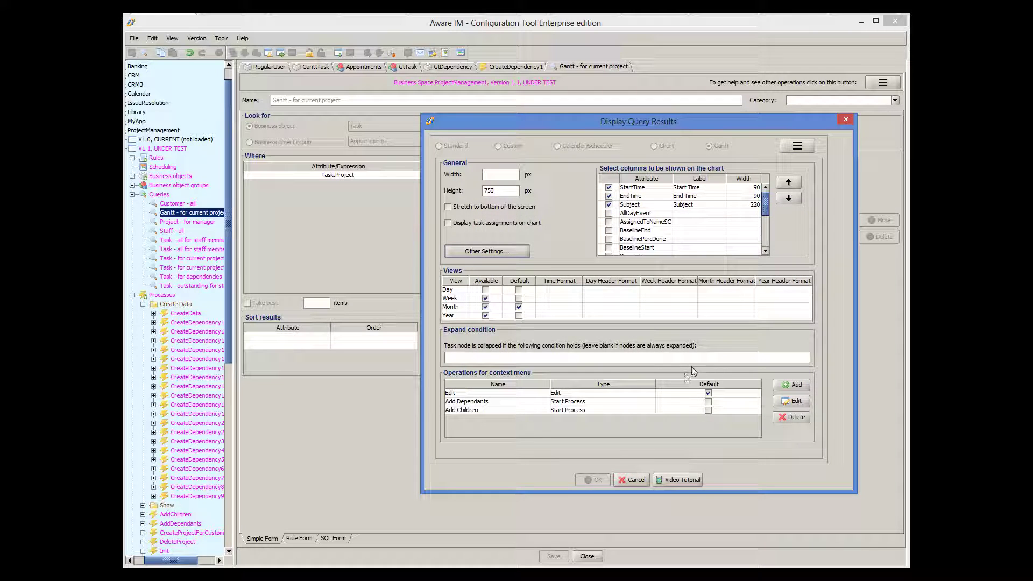